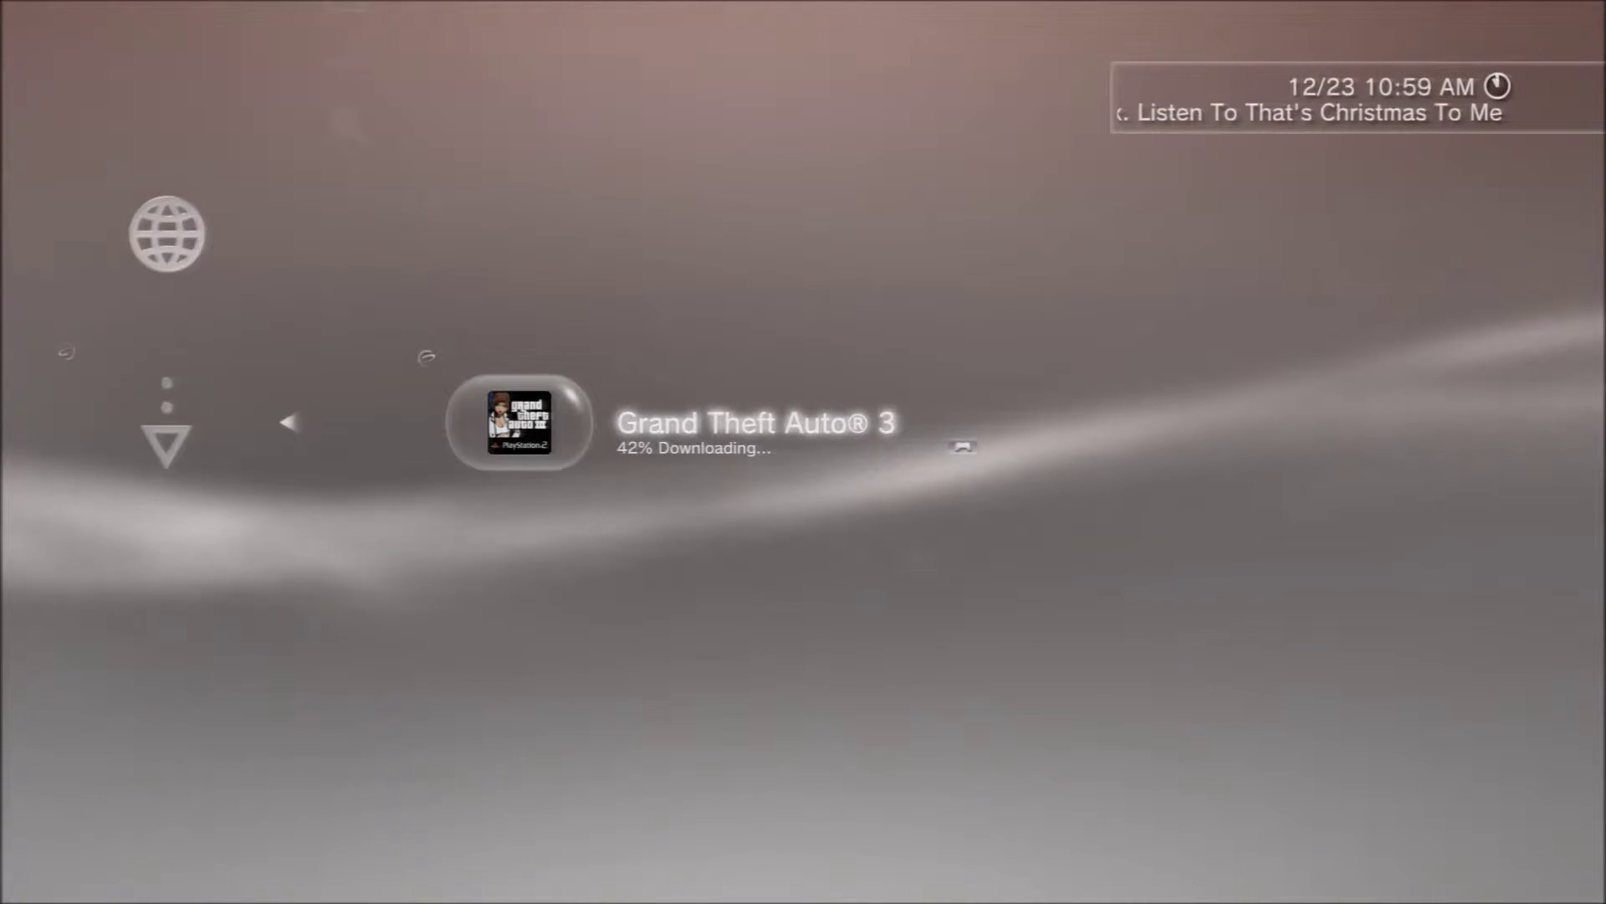
Step: Exit Download Management and move to the Game column, where Tony Hawk's Project 8 is listed first
key(Escape)
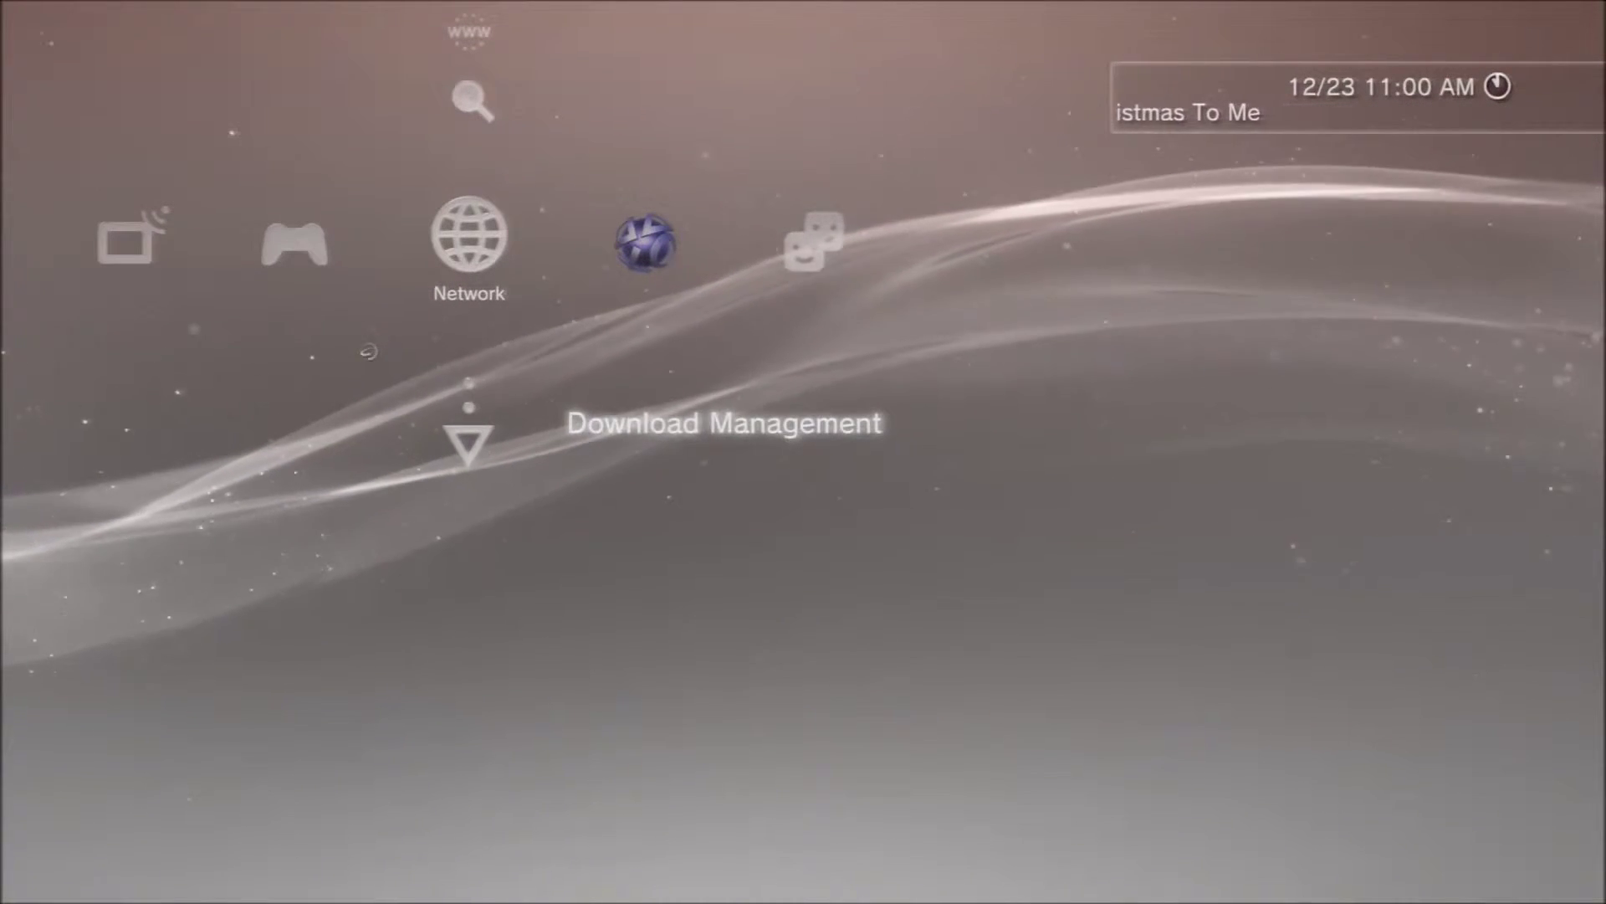
key(Left)
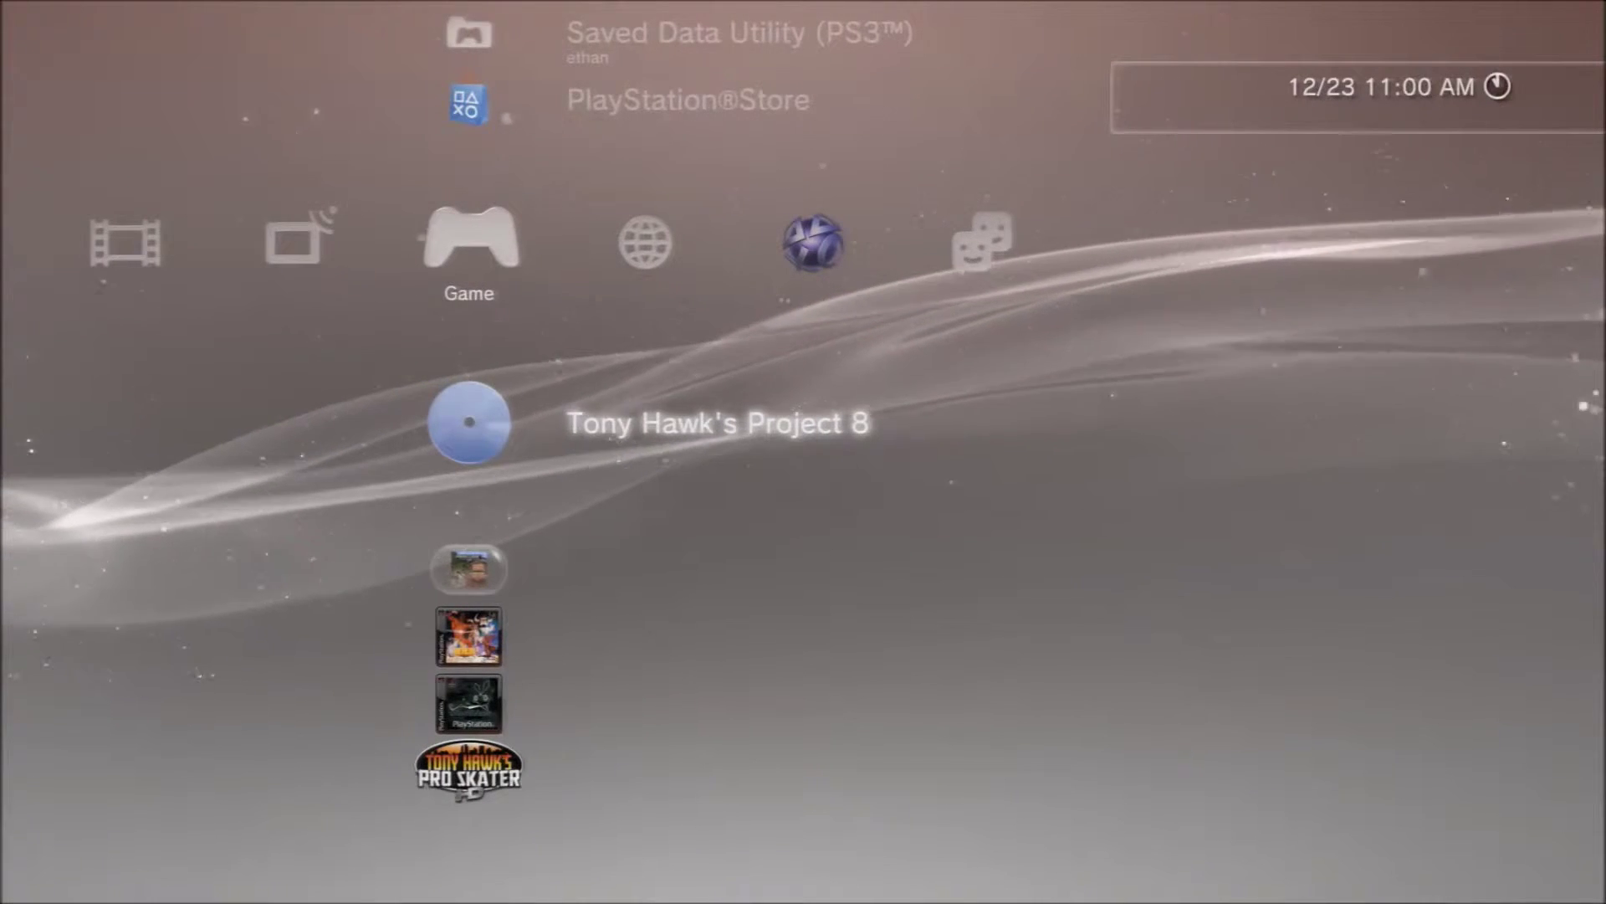
Step: Browse the Japanese game and Tony Hawk titles, then view Grand Theft Auto 3 downloading at 43%
key(Down)
key(Down)
key(Down)
key(Down)
key(Up)
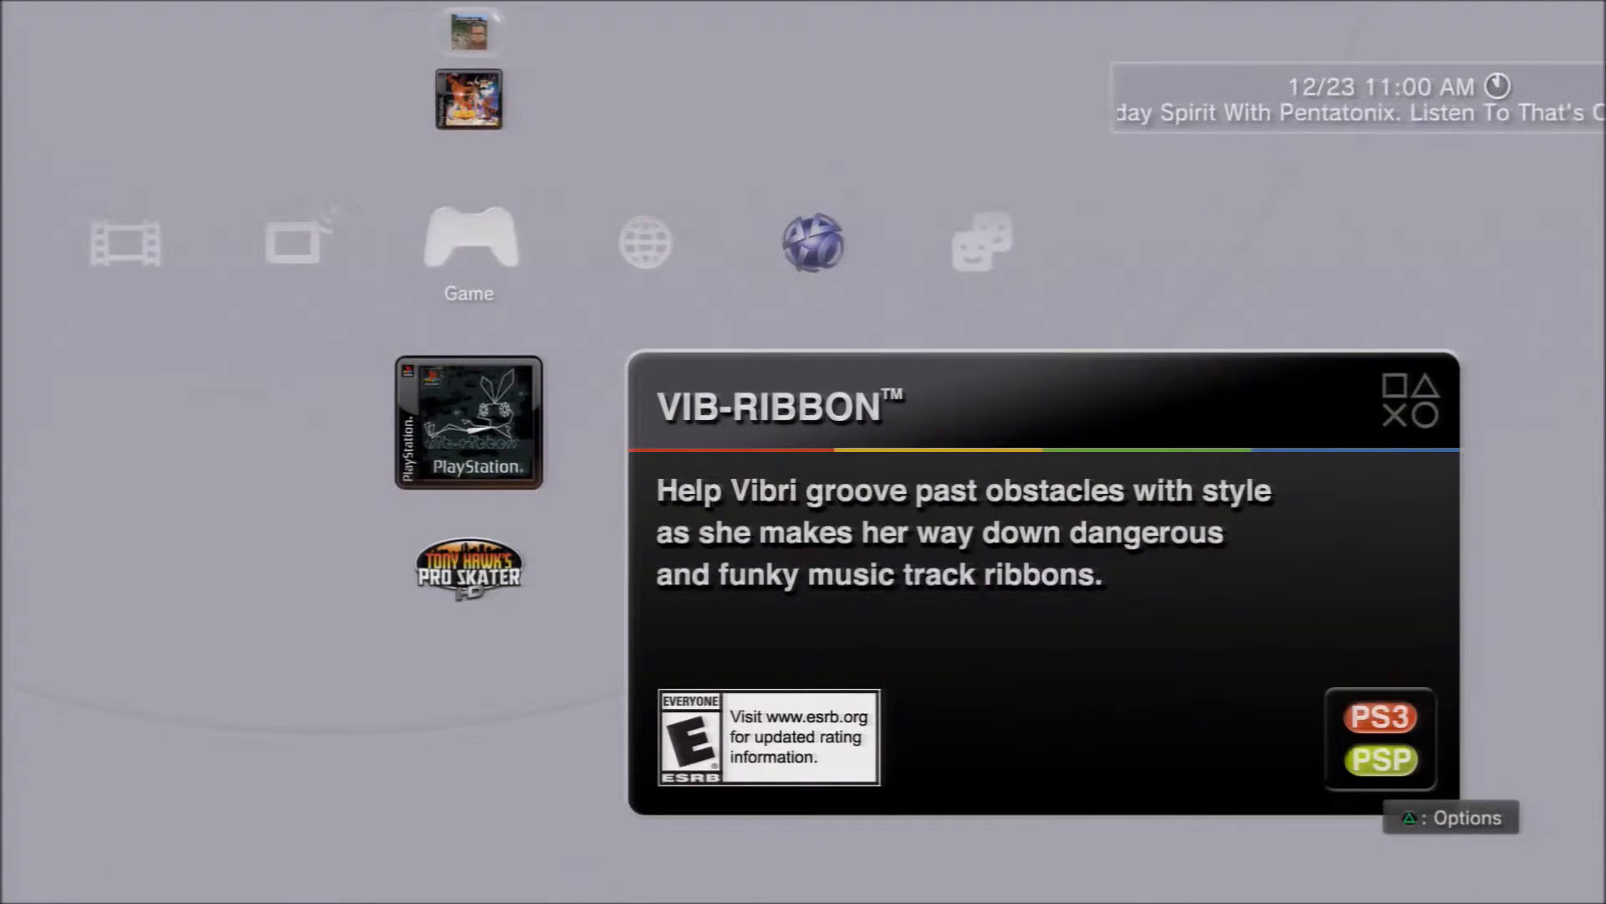
key(Up)
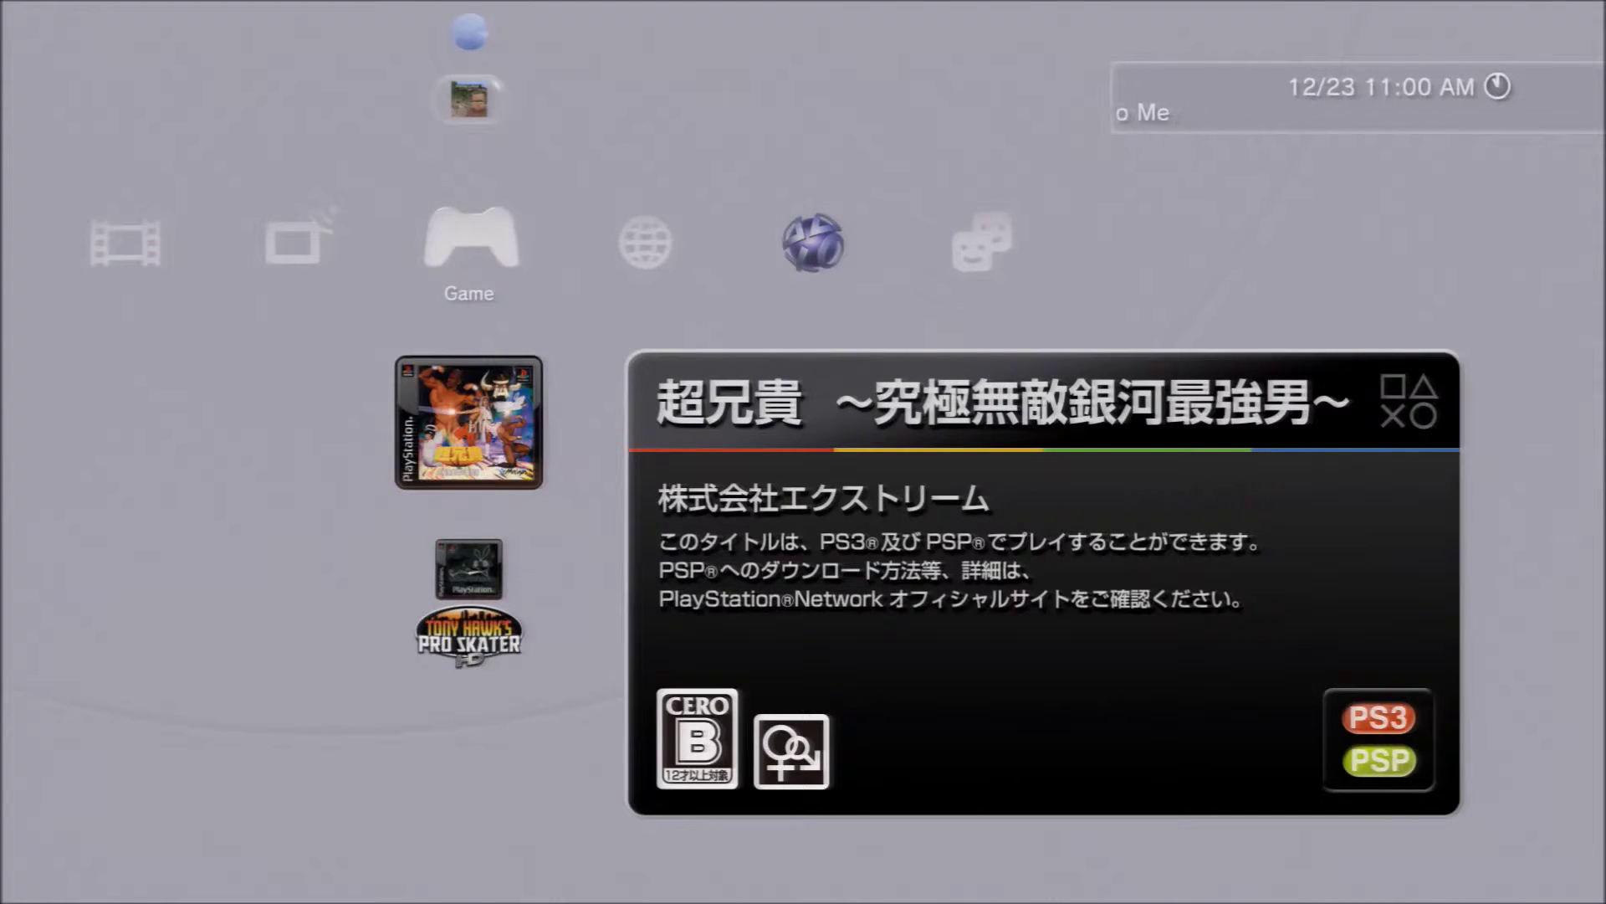
key(Down)
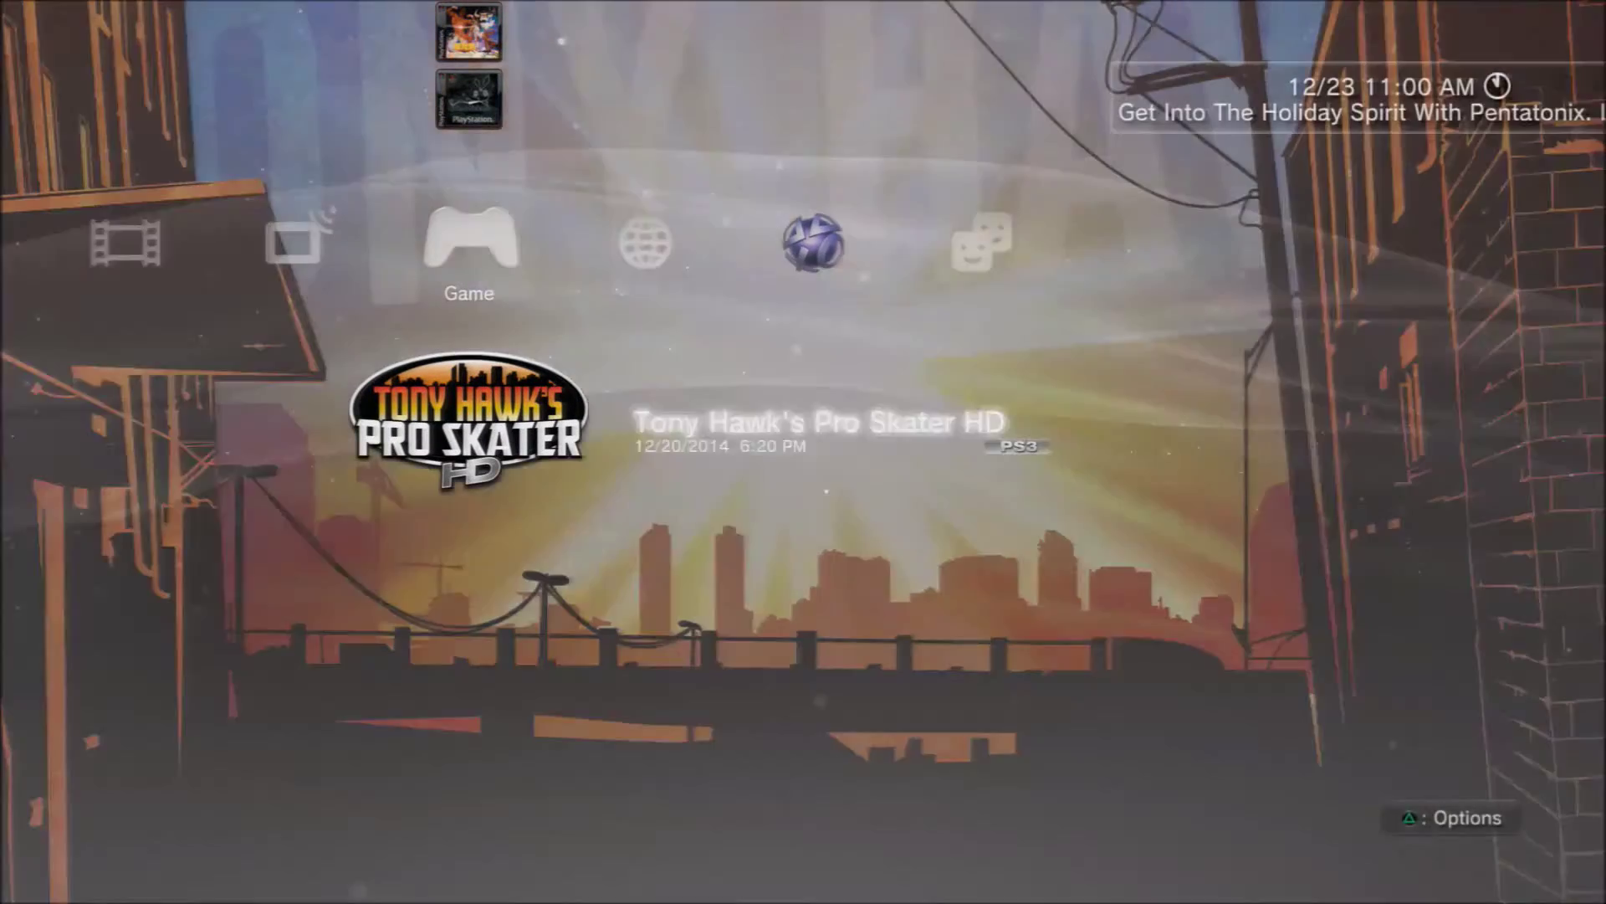
key(Up)
key(Up)
key(Up)
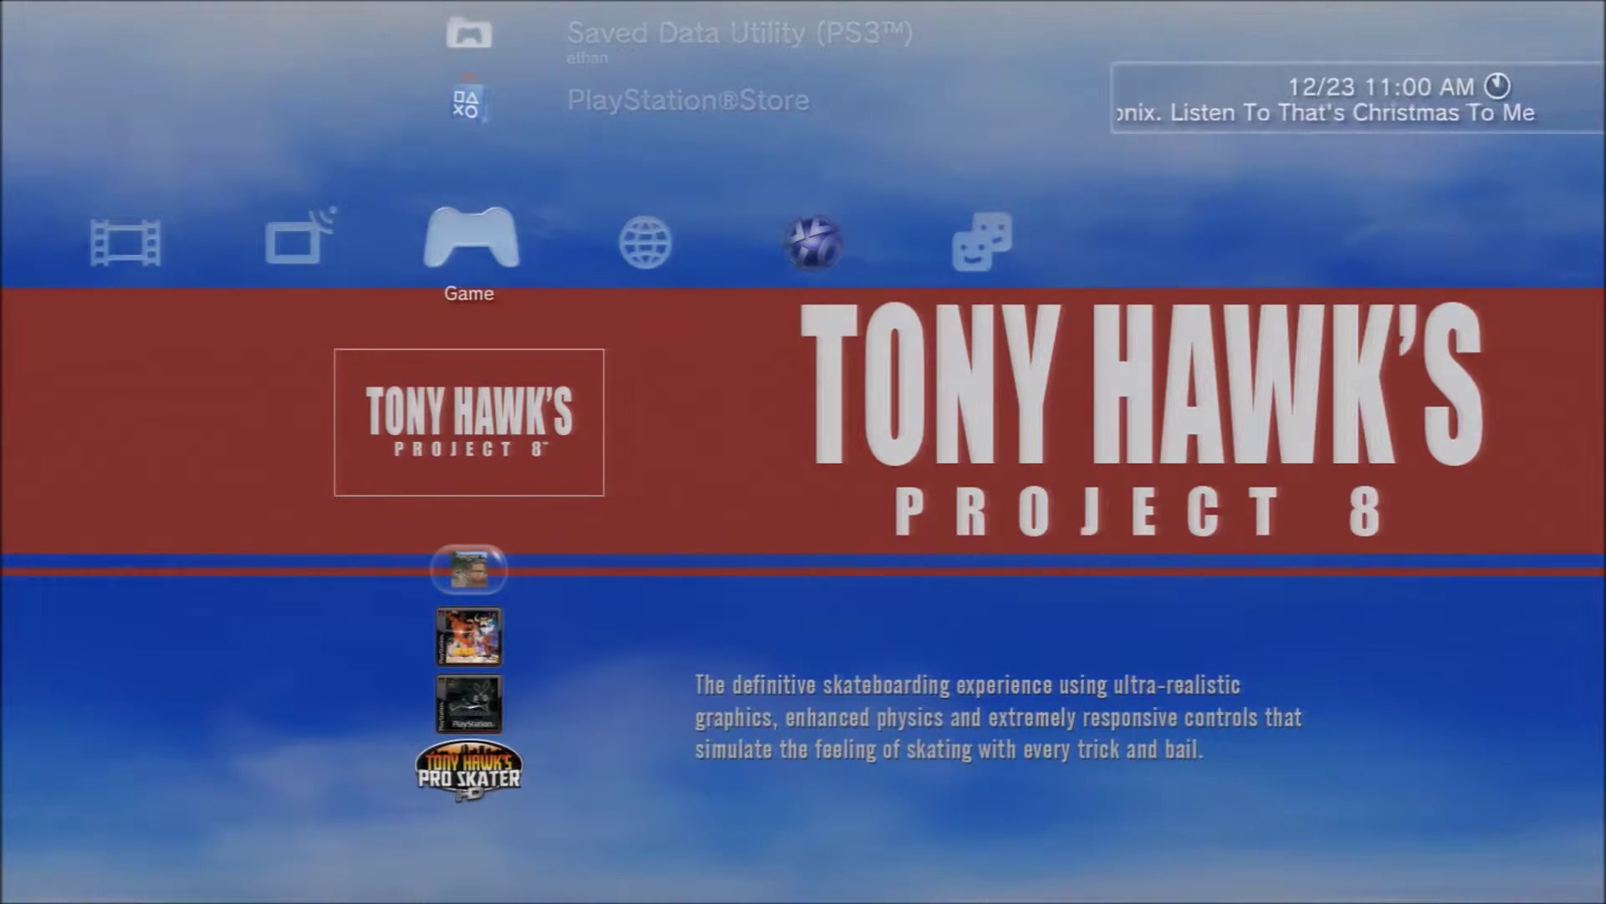
key(Up)
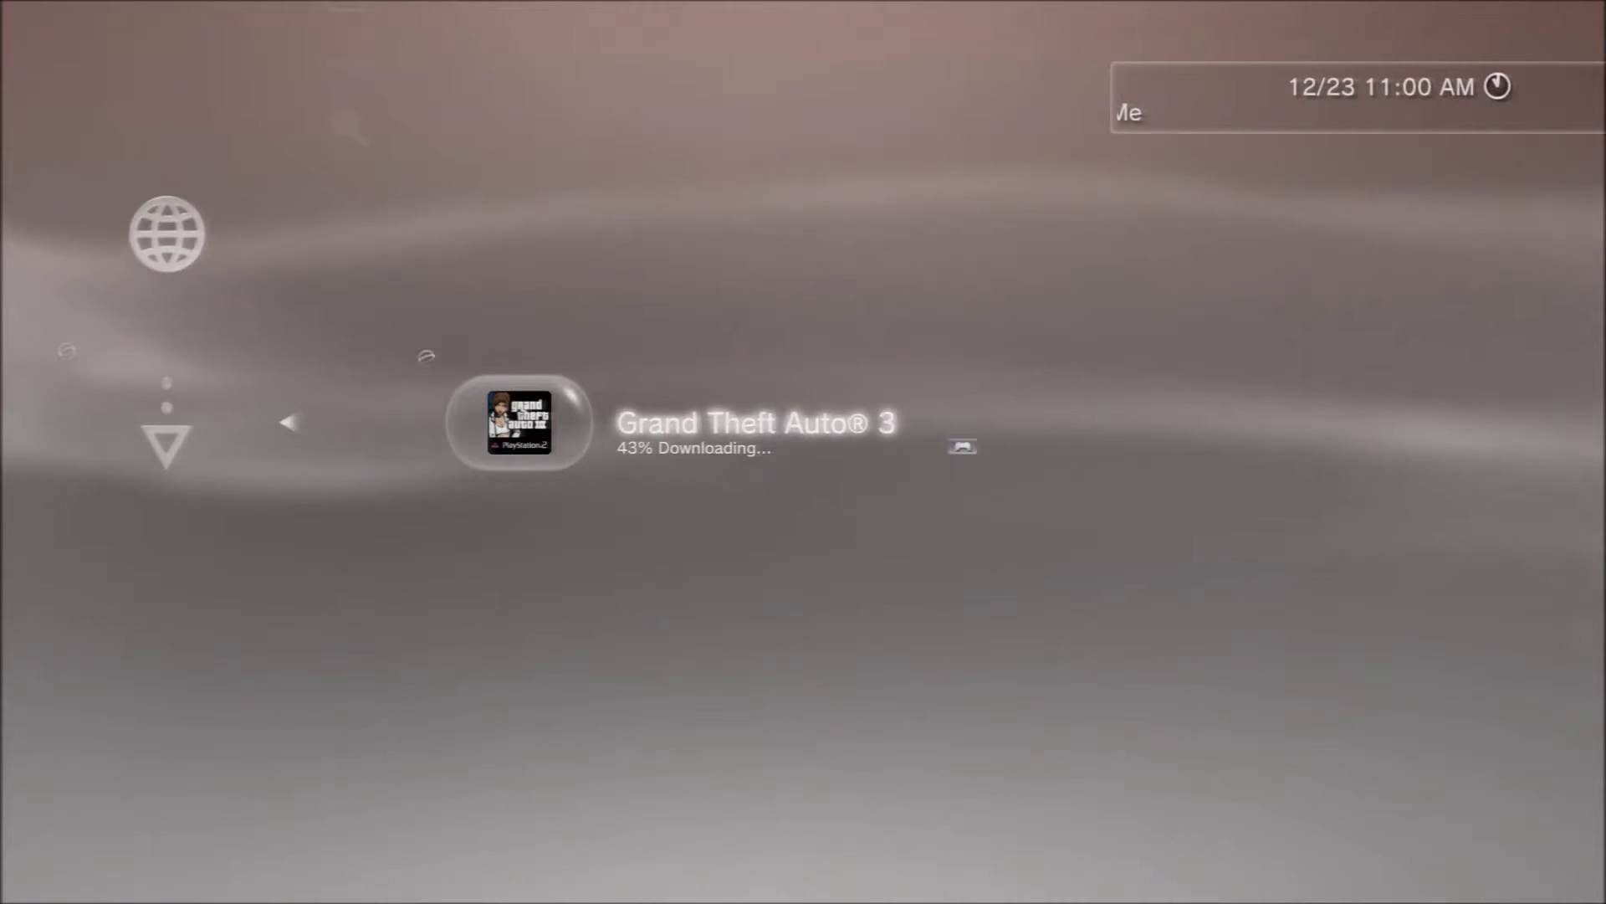
key(Left)
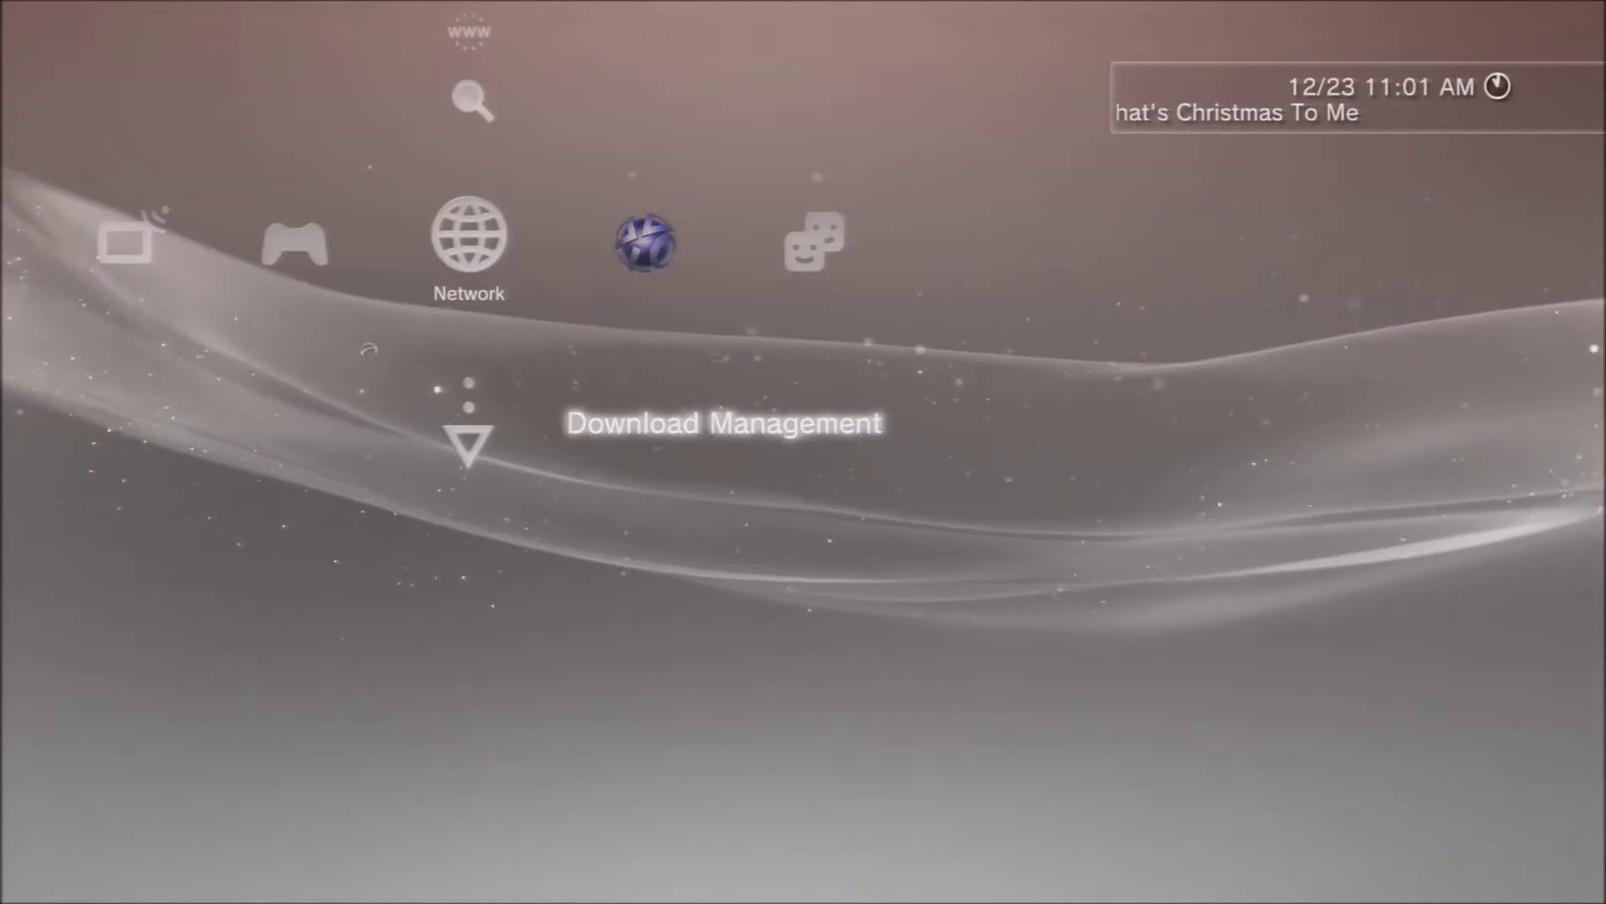
Step: Pass through Users and the Dec 2014 photo folder, then return to Tony Hawk's Project 8
key(Left)
key(Left)
key(Left)
key(Left)
key(Left)
key(Left)
key(Left)
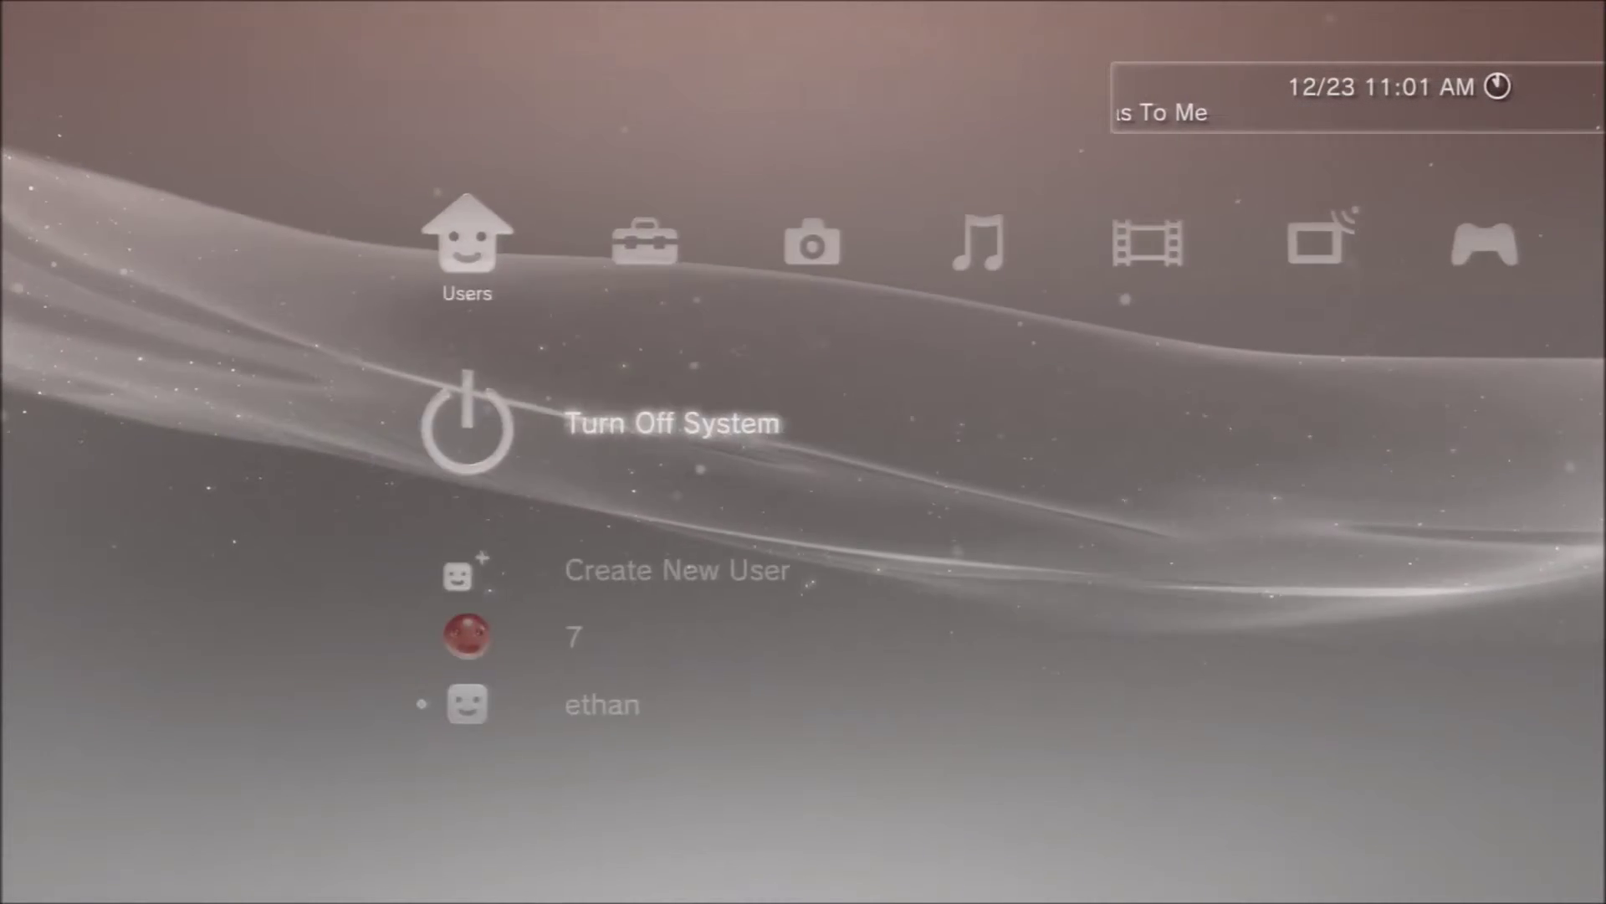
key(Right)
key(Right)
key(Return)
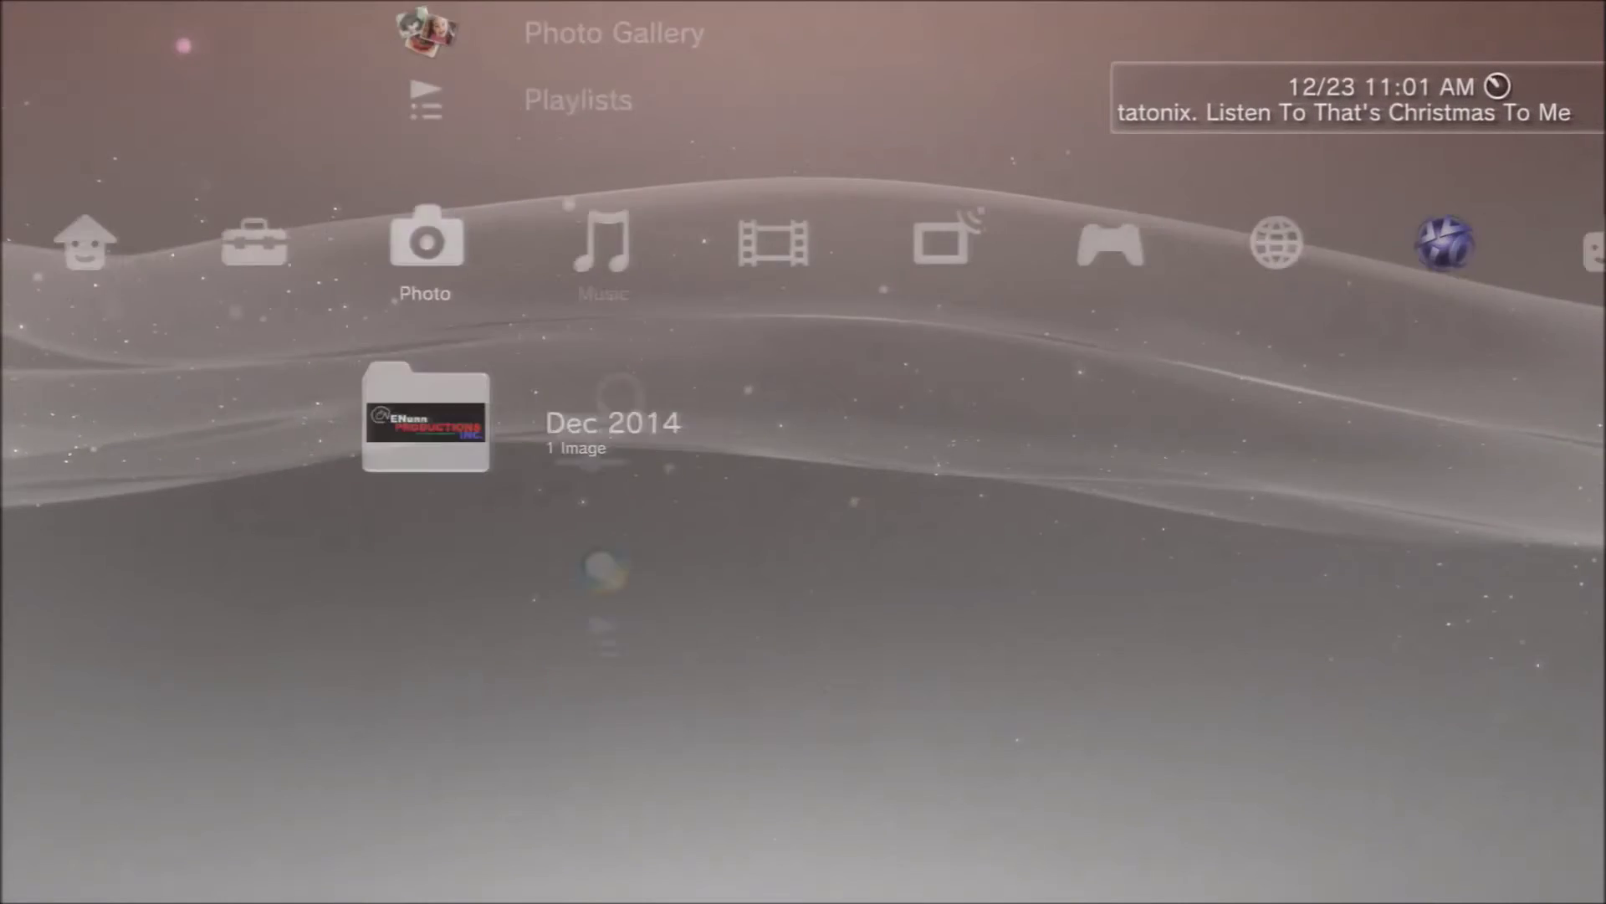
key(Right)
key(Right)
key(Right)
key(Right)
key(Down)
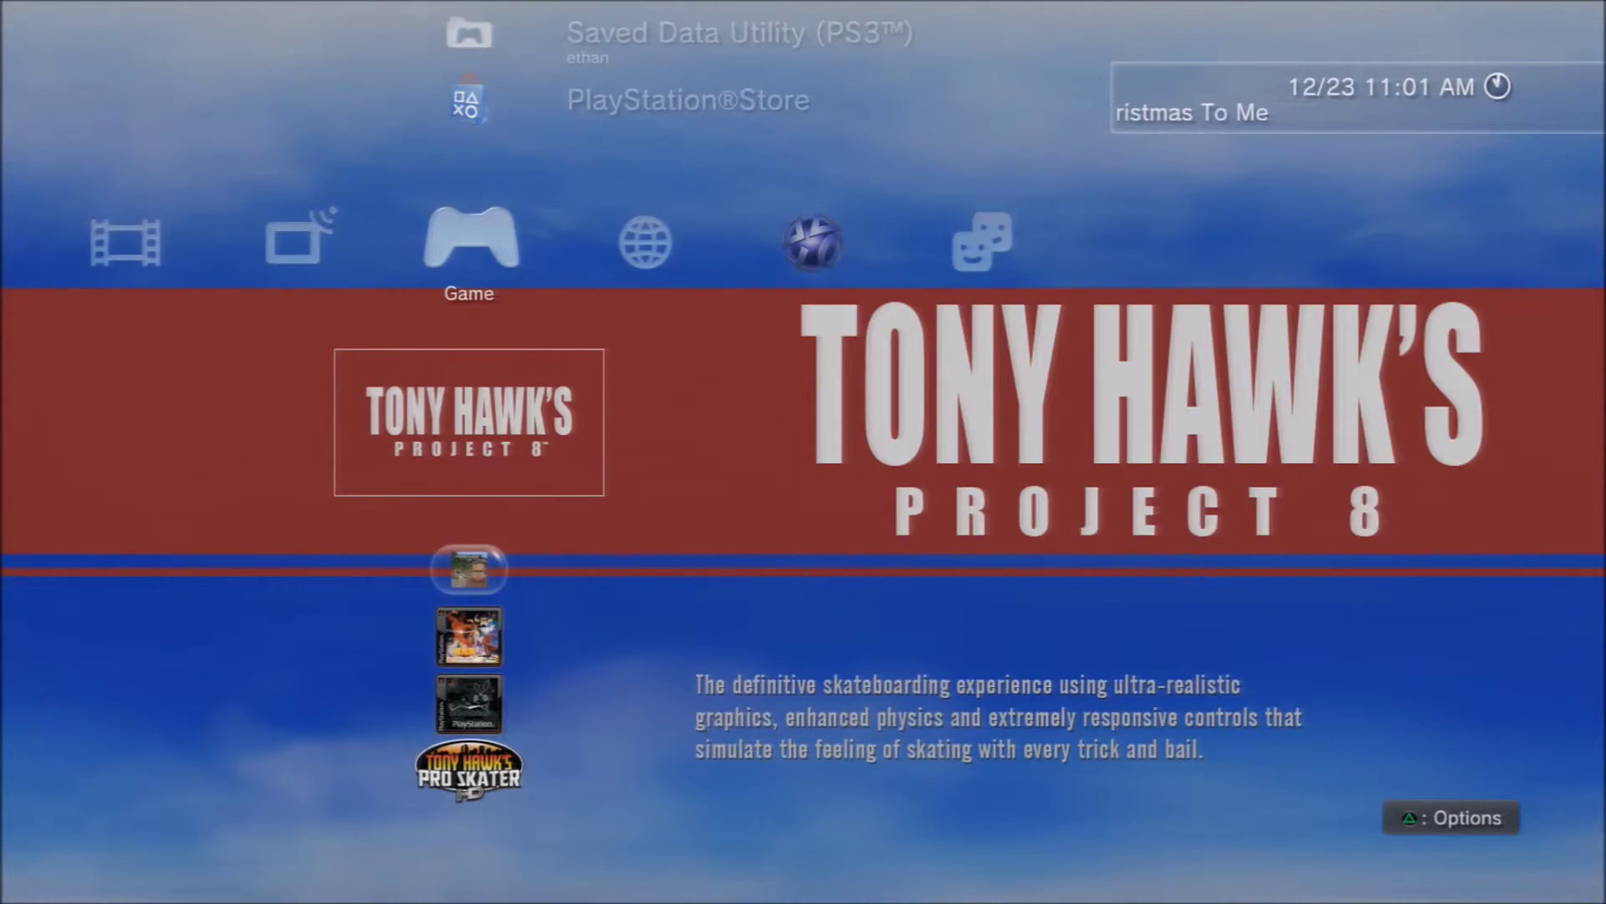
Step: Scroll past the Japanese game and Vib-Ribbon, then reopen Download Management with Grand Theft Auto 3 at 43%
key(Down)
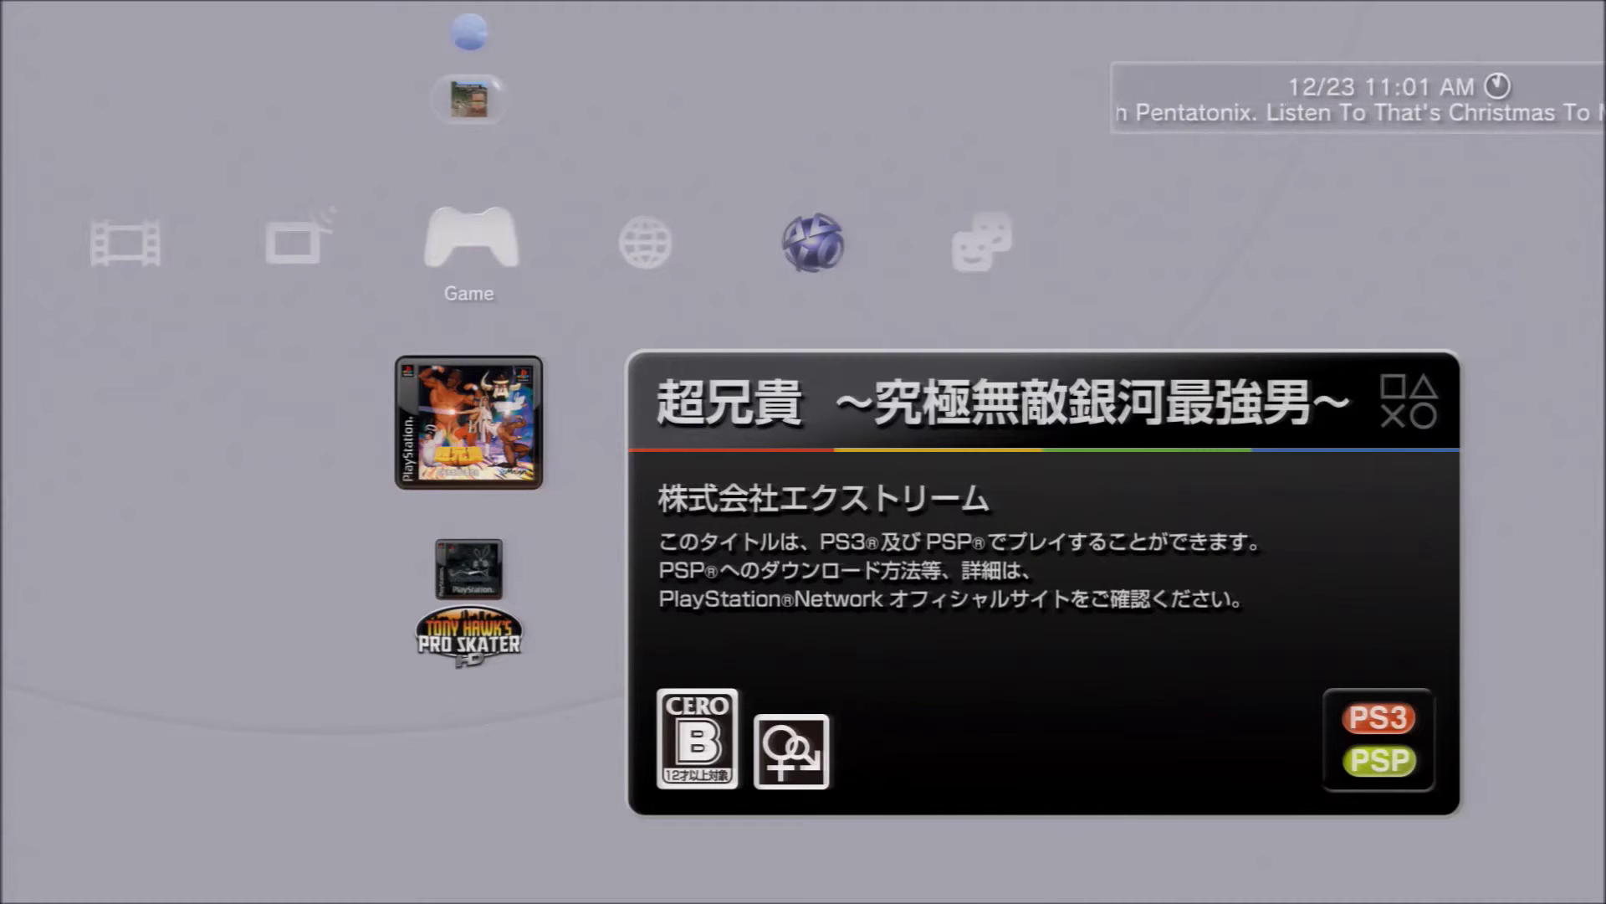
key(Down)
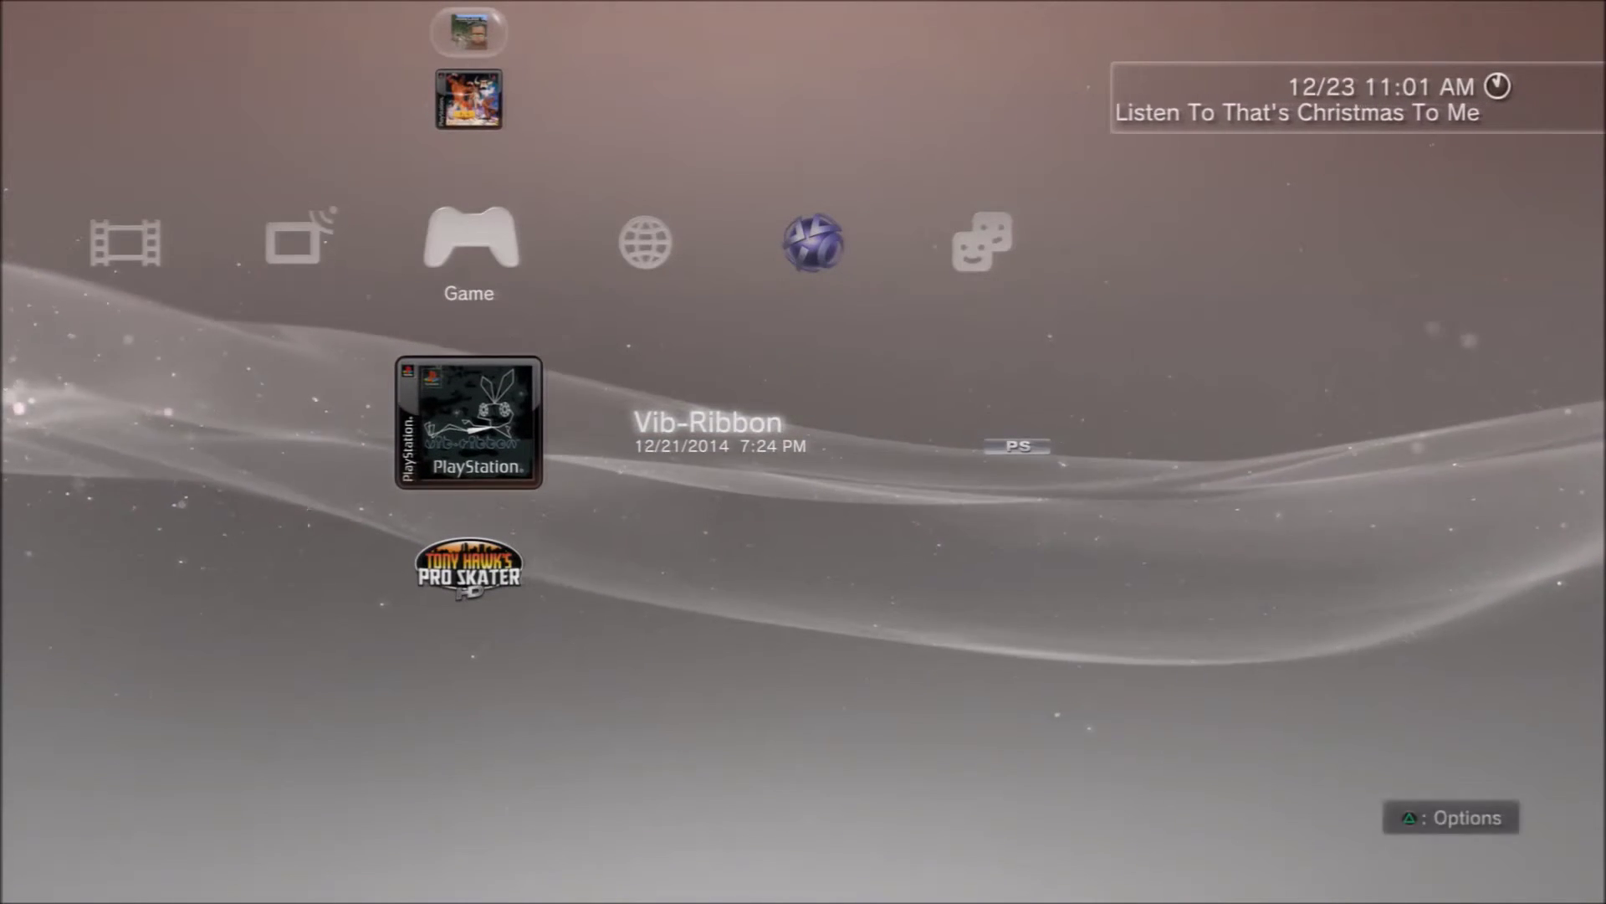
key(Down)
key(Right)
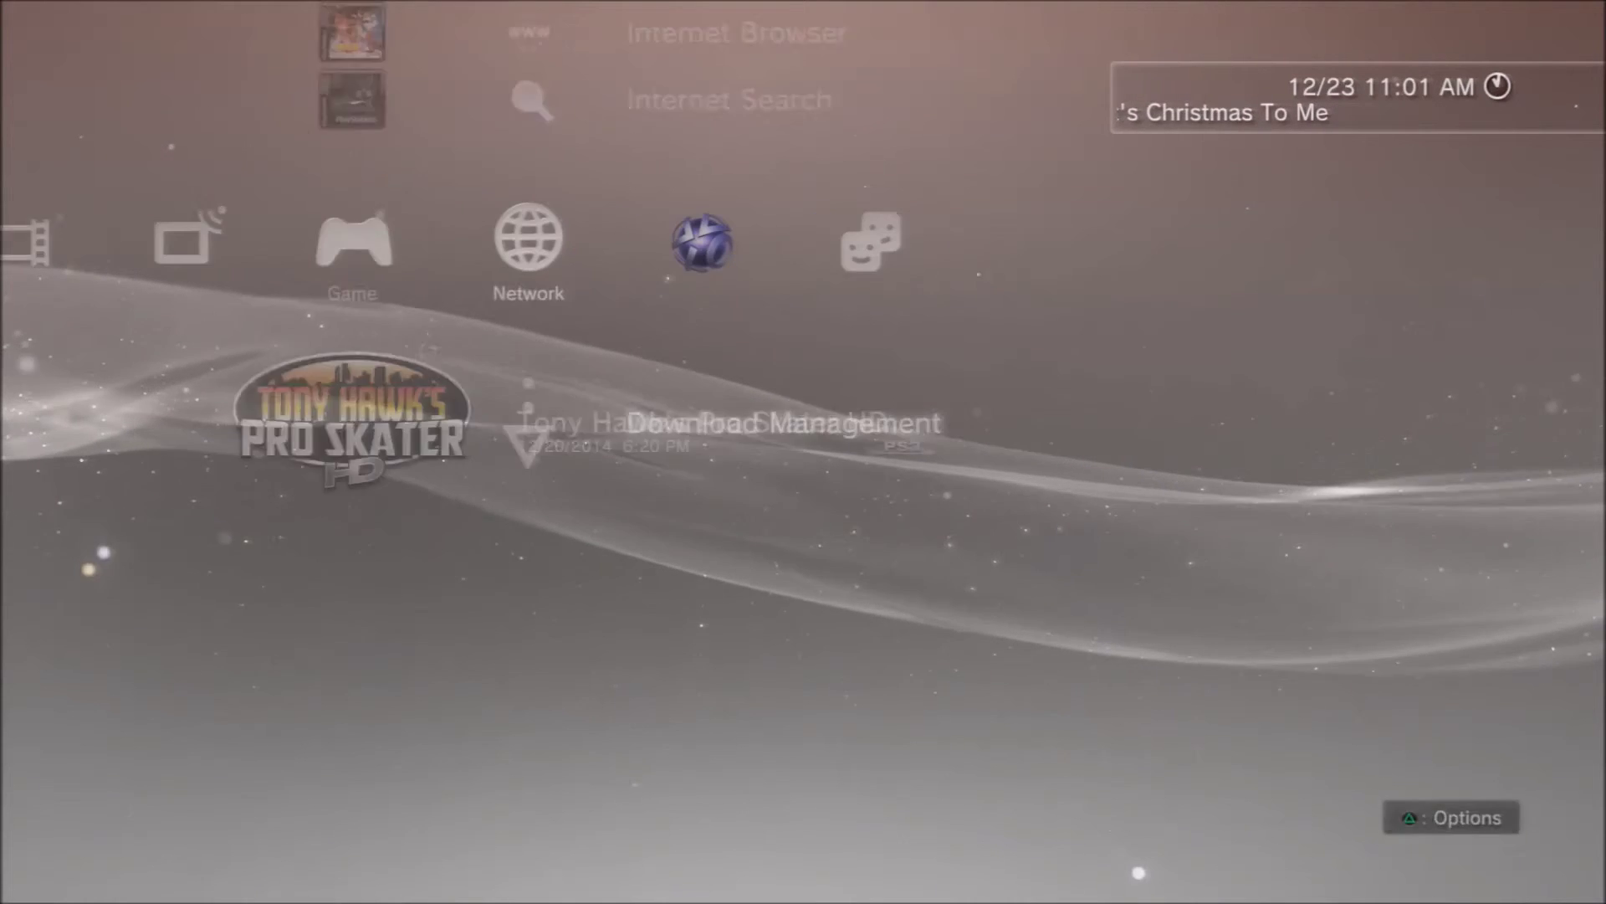
key(Return)
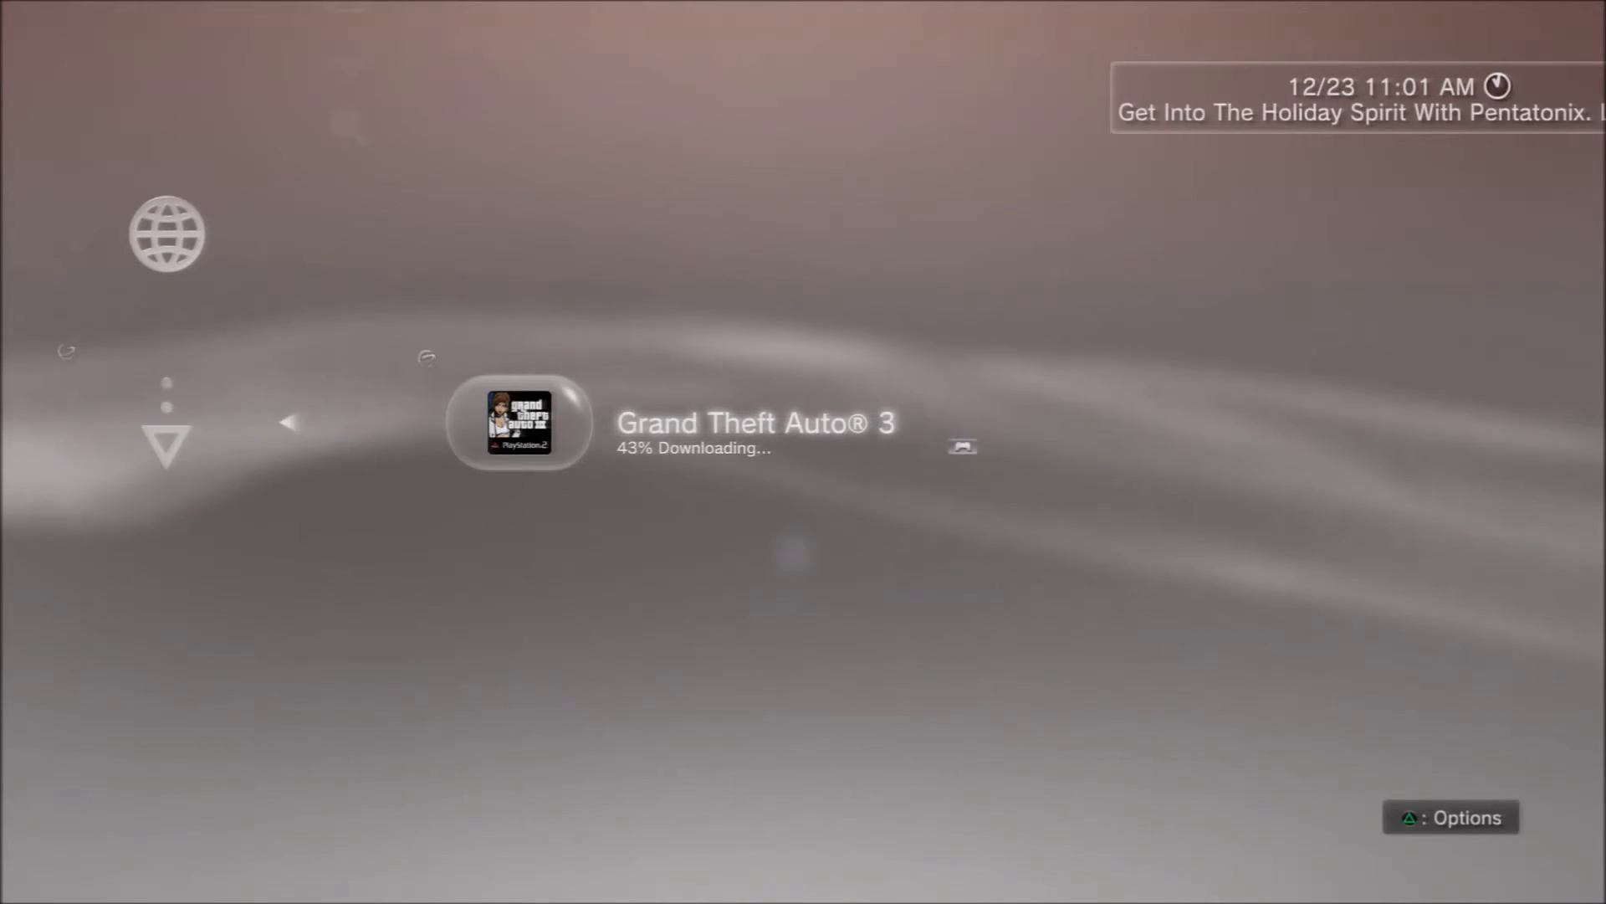
Step: View Grand Theft Auto 3's download status (1926 of 4458 MB), then close the download list
key(Menu)
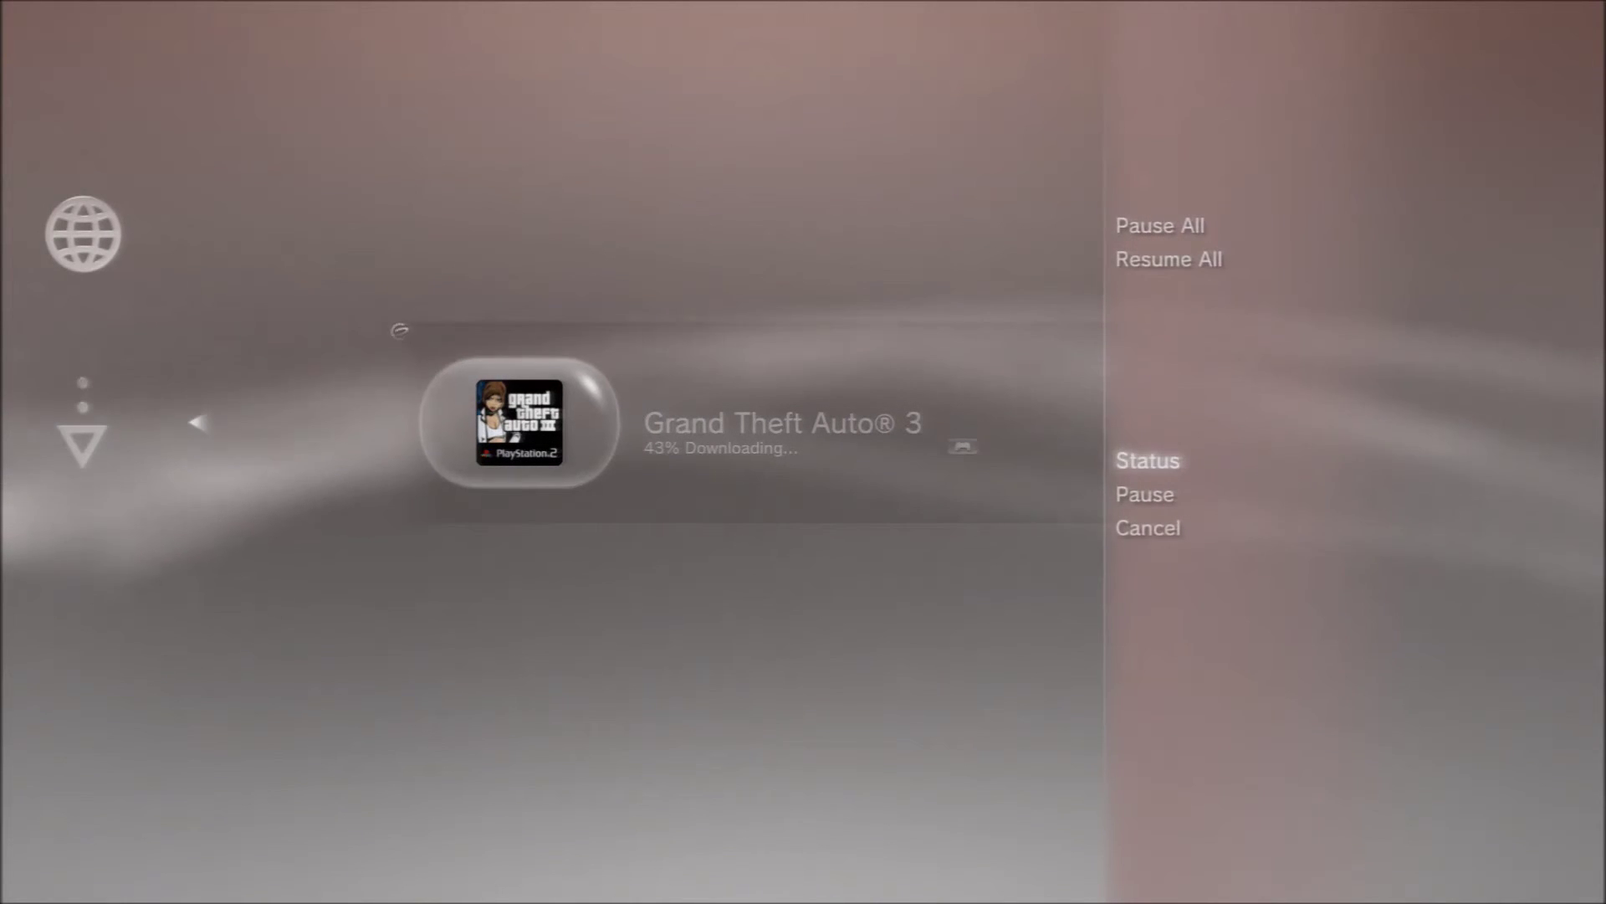
key(Return)
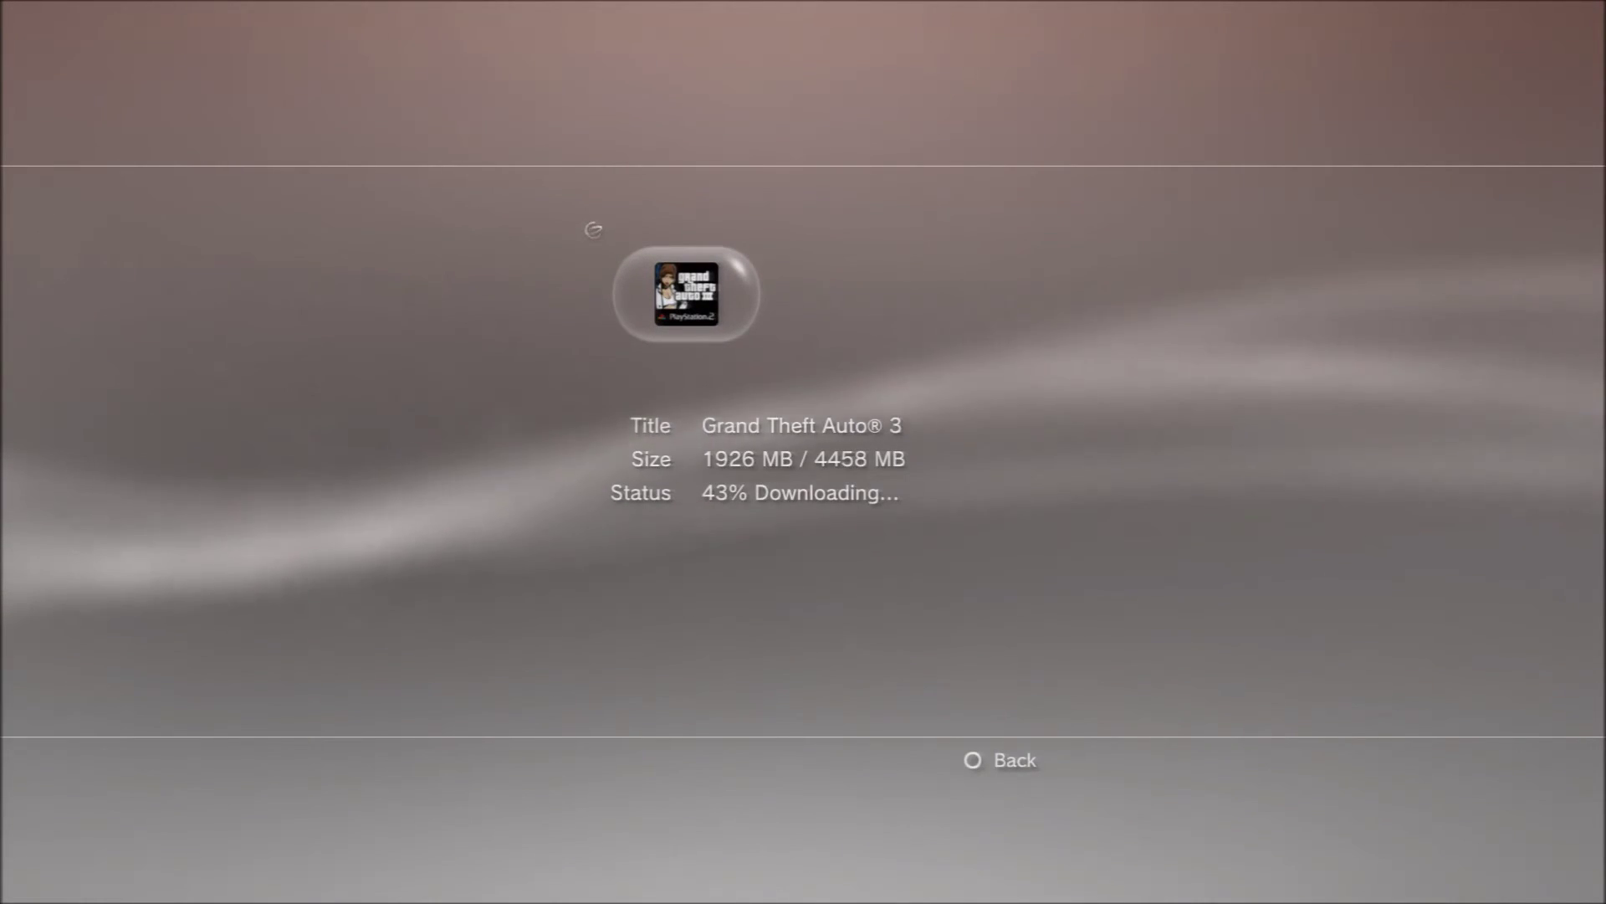
key(Escape)
key(Escape)
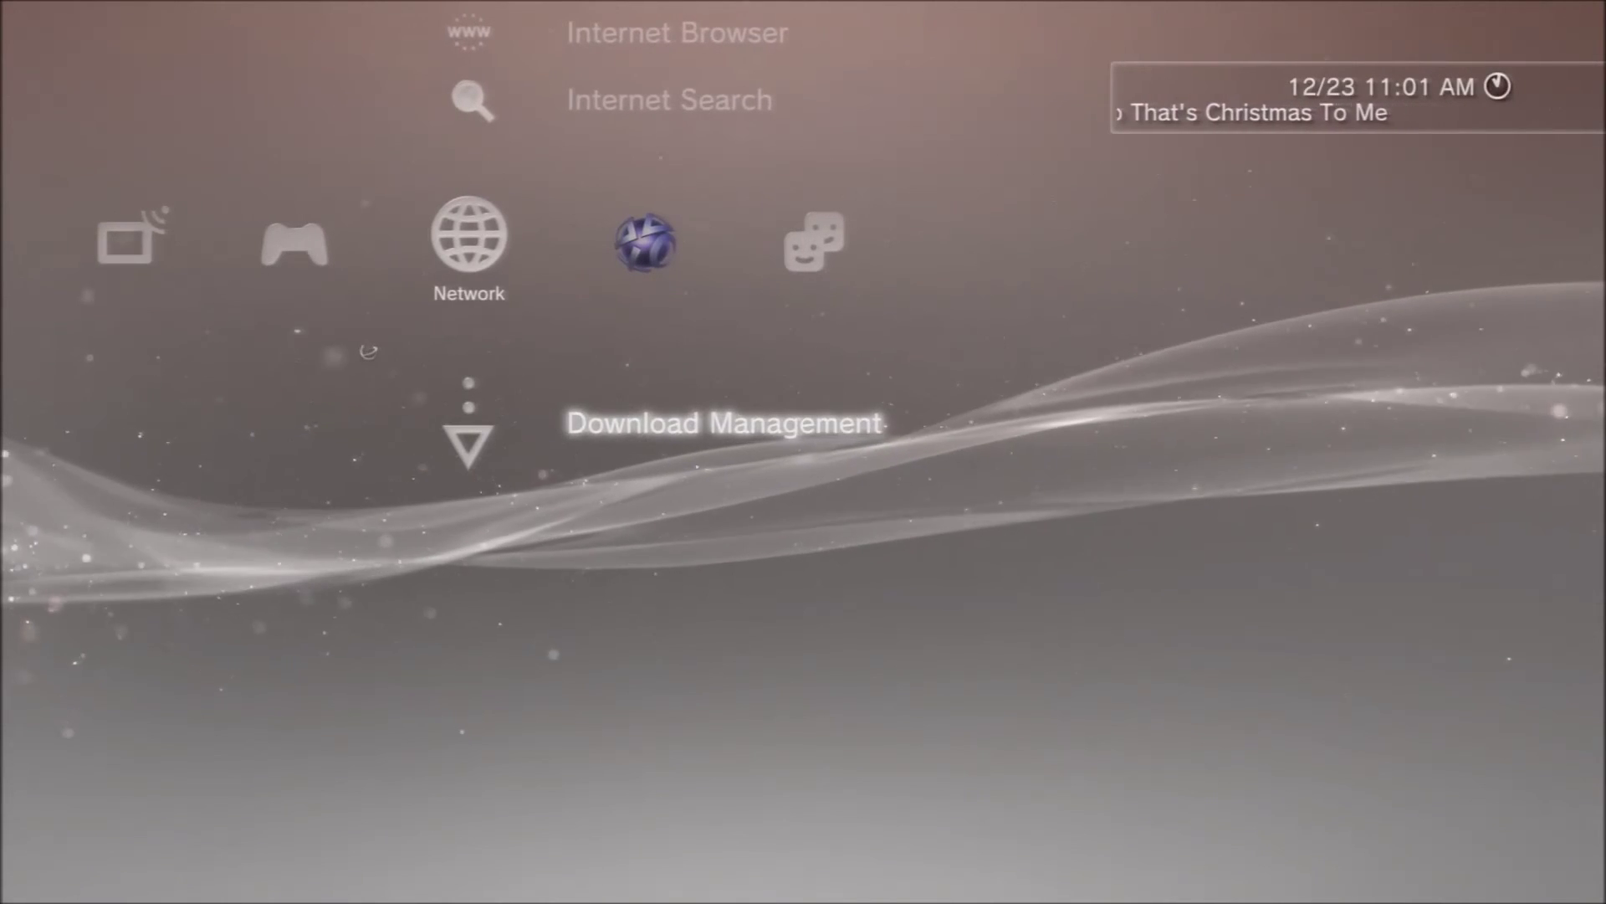